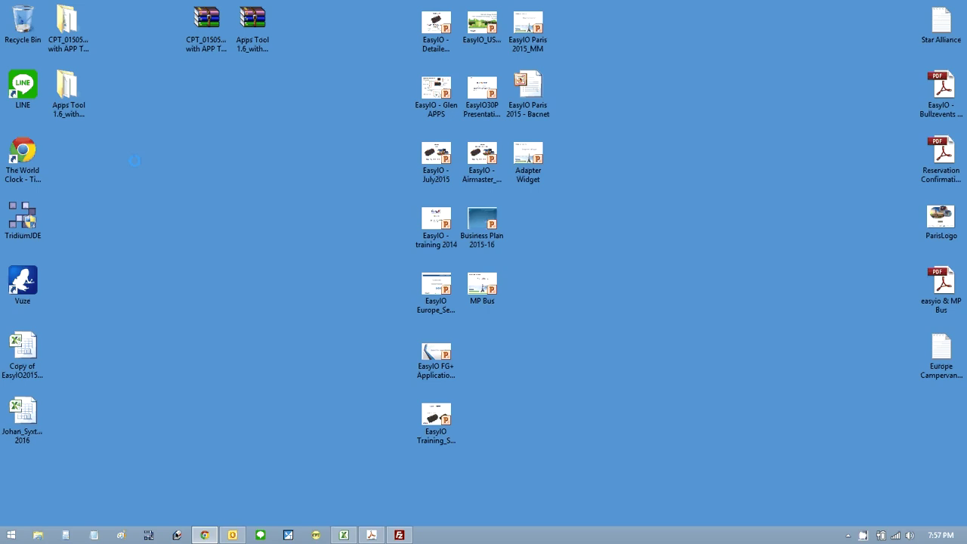
- Launch Apps Tool as administrator from the extracted Apps Tool 1.6_with testapps folder on the desktop
left_click(257, 18)
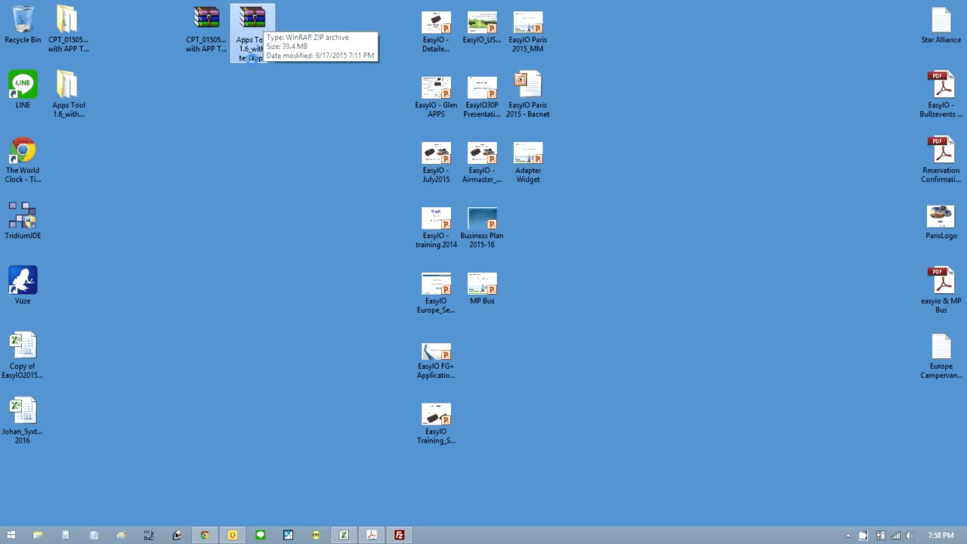
left_click(196, 15)
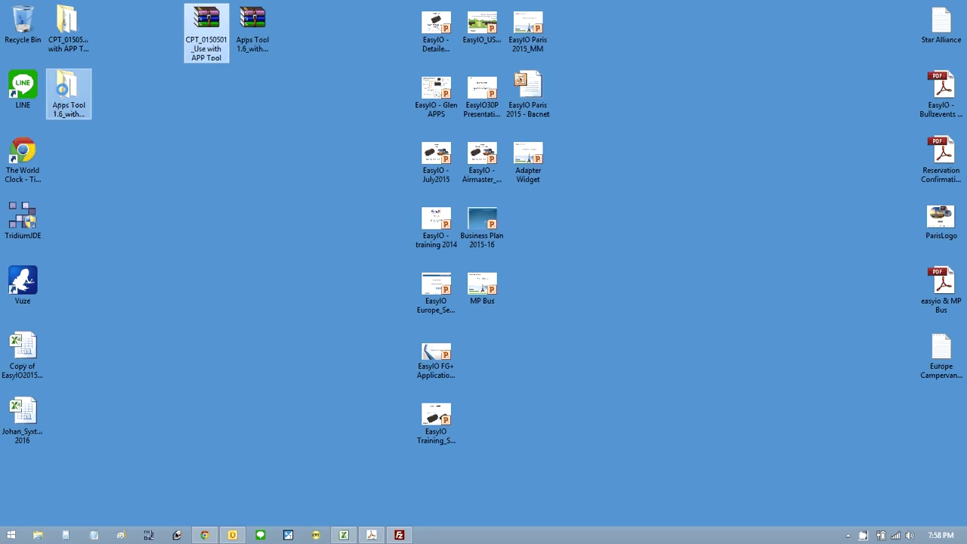
double_click(64, 90)
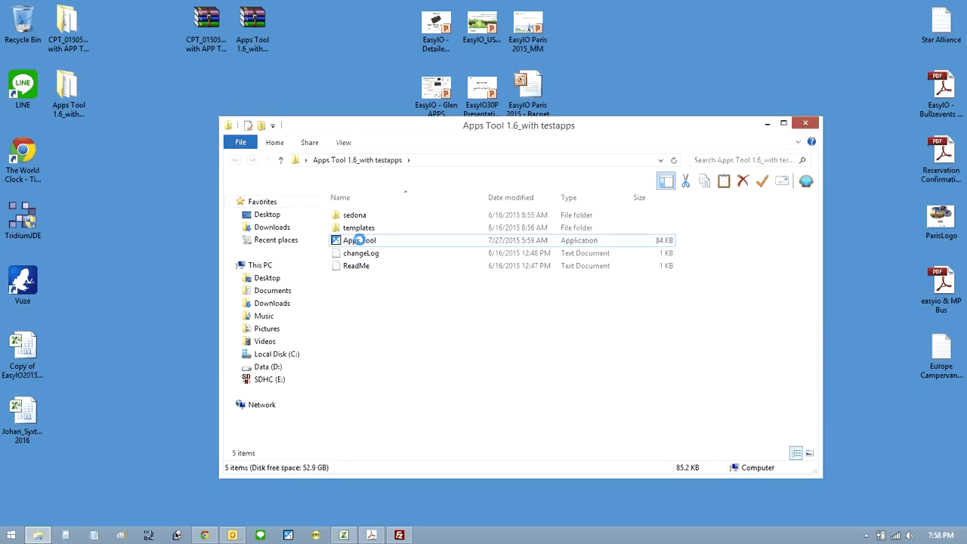
right_click(359, 240)
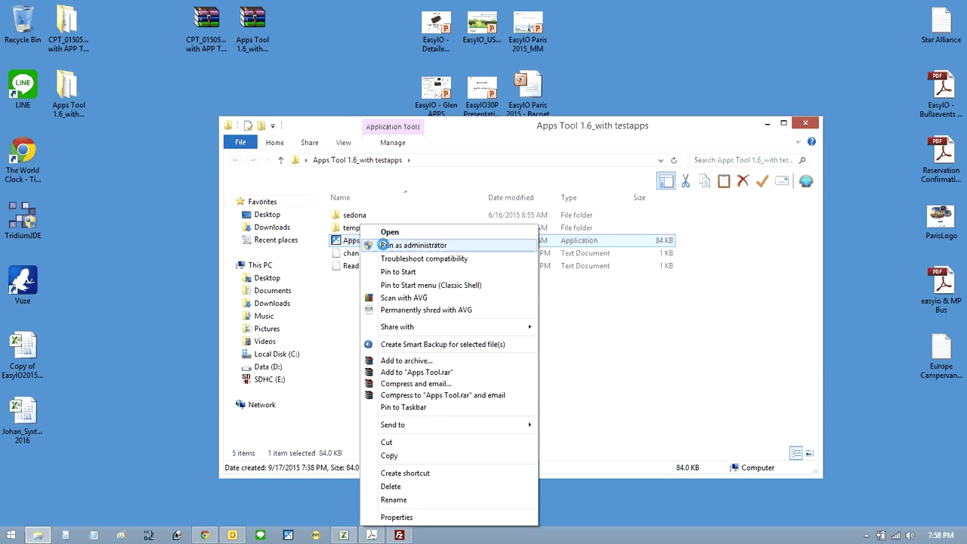
left_click(382, 244)
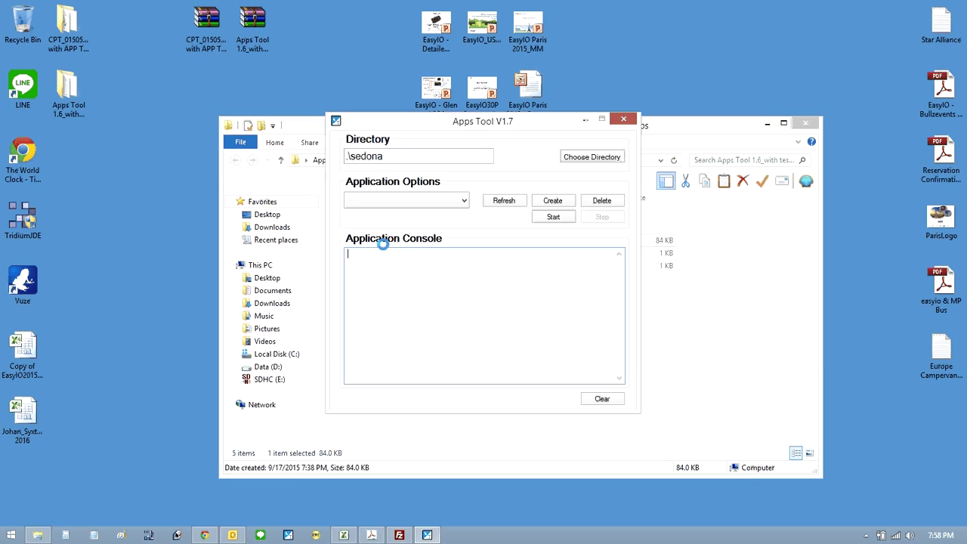
- Choose the Test4 application in Apps Tool and start it
left_click(461, 199)
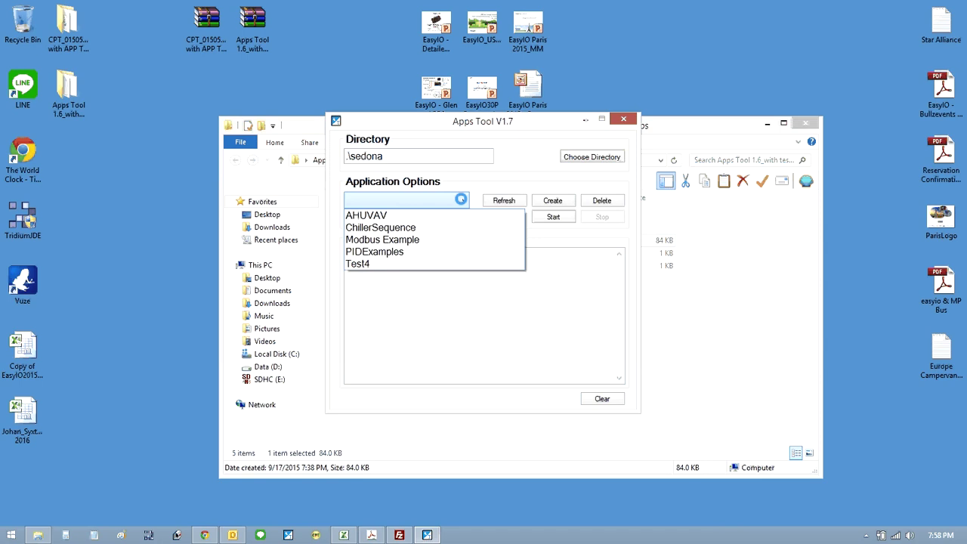
left_click(365, 263)
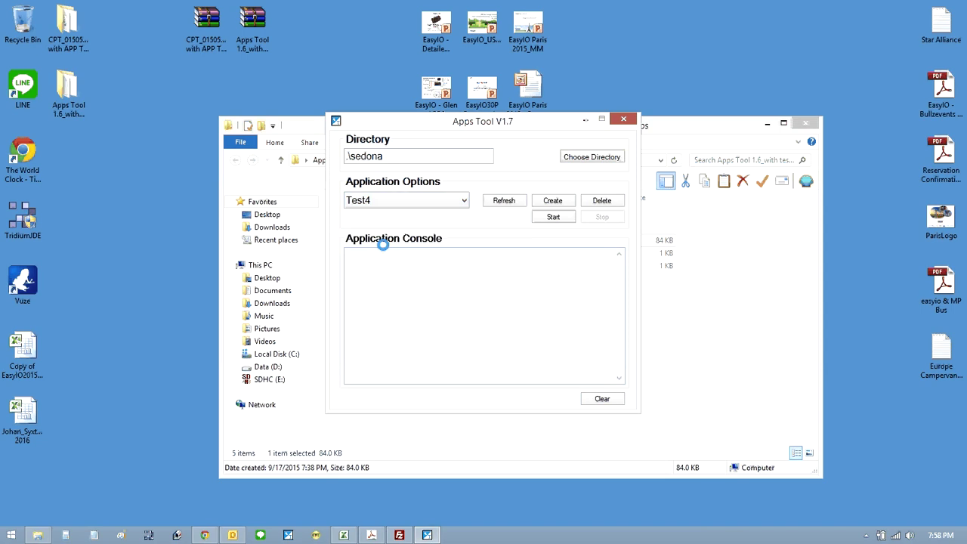
left_click(548, 216)
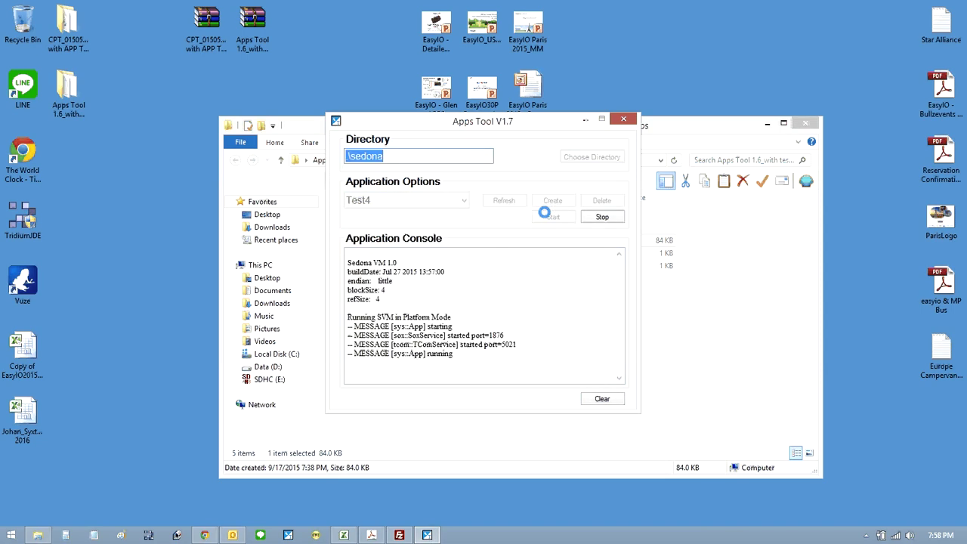
- Launch cpt as administrator from the CPT_0150501_Use with APP Tool folder on the desktop
double_click(69, 22)
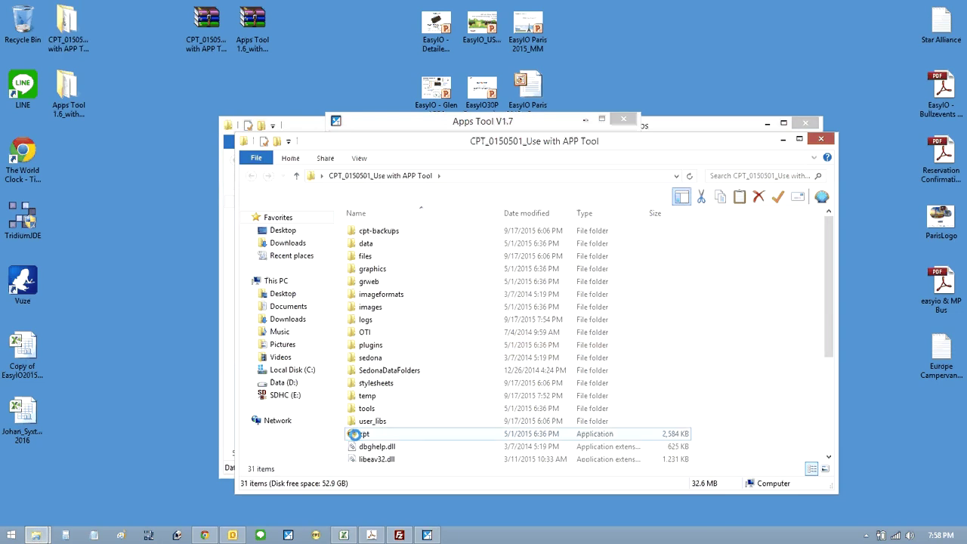
right_click(354, 434)
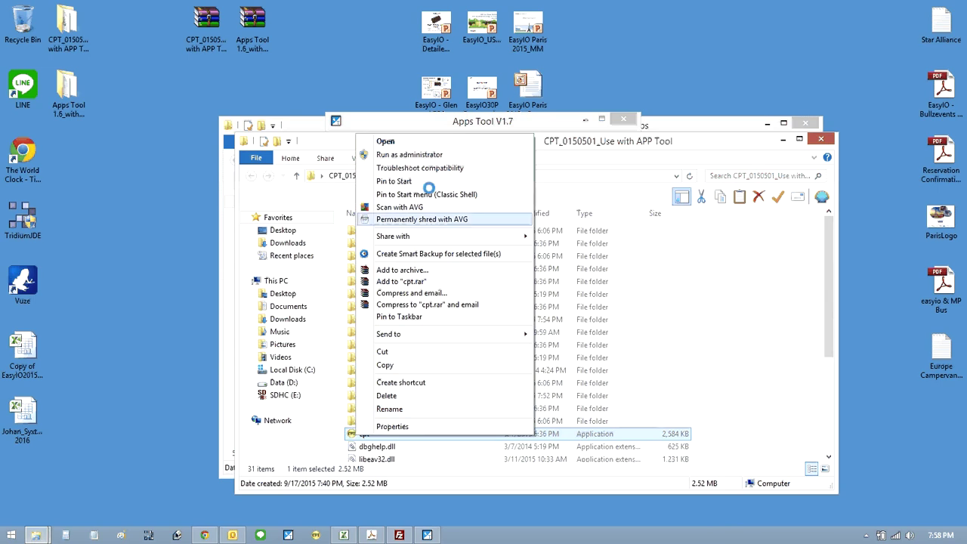
left_click(438, 155)
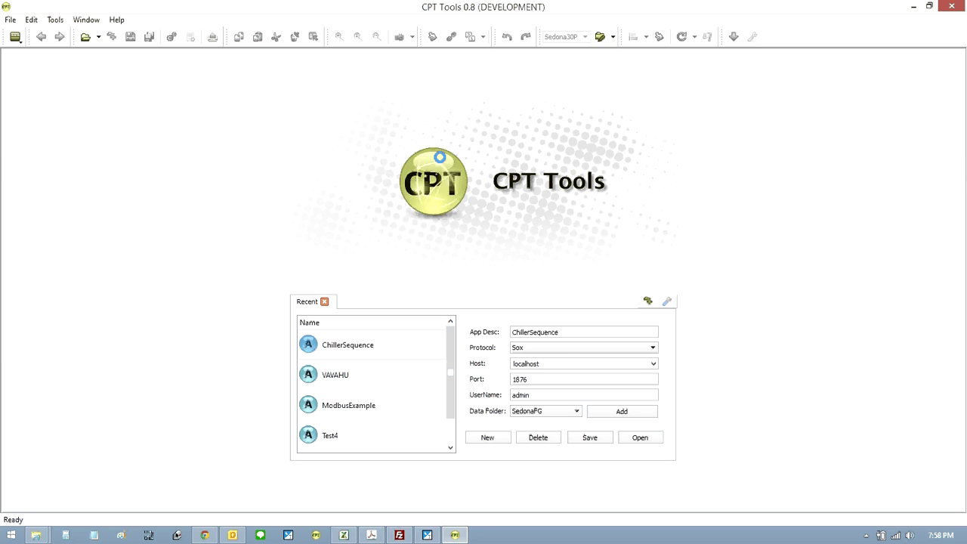
- Connect to the recent Test4 application and open its Logic folder to inspect the Simulat ramp block's properties
left_click(334, 434)
left_click(640, 437)
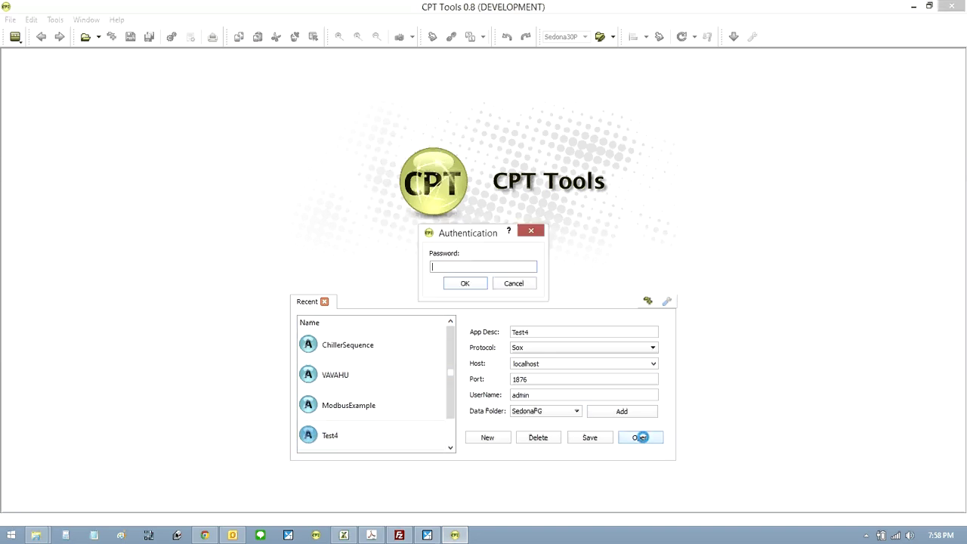
left_click(467, 282)
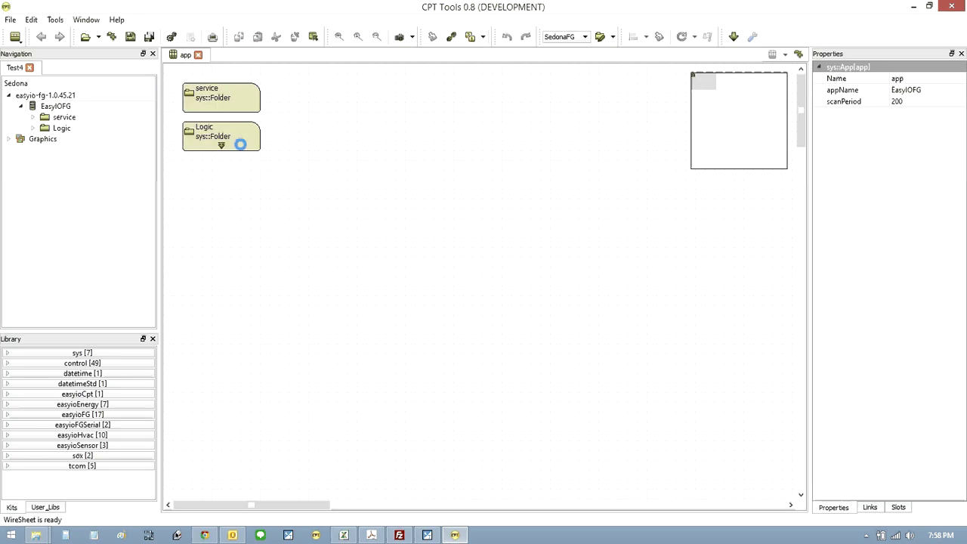
double_click(223, 138)
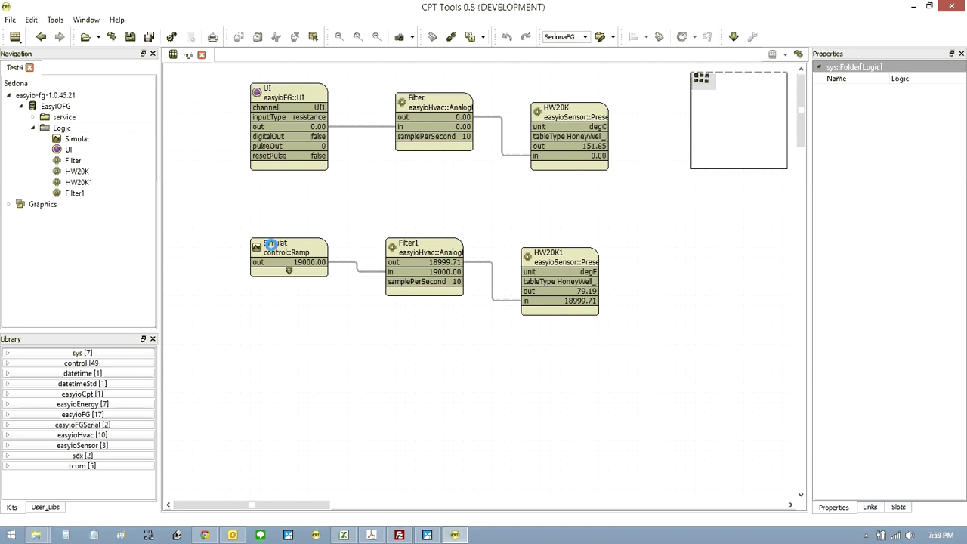
left_click(270, 244)
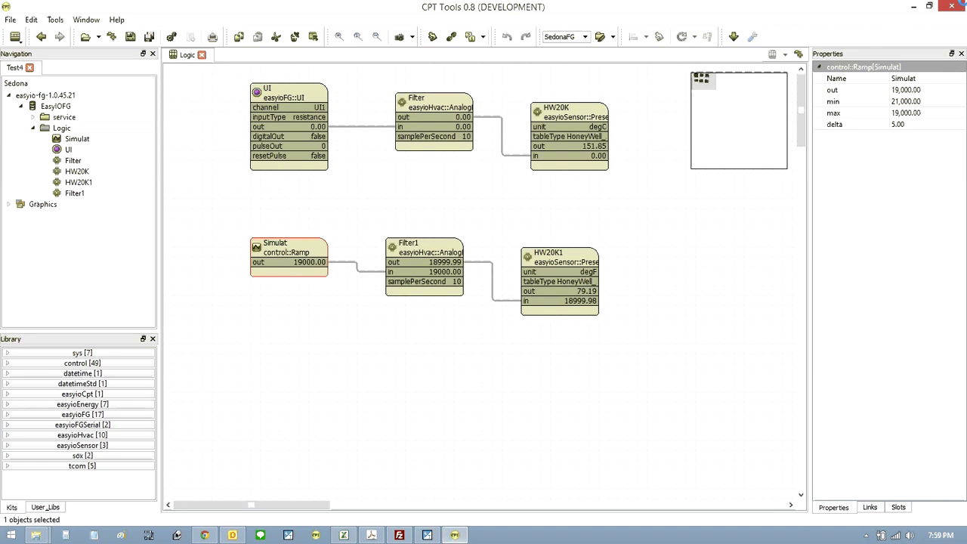
- Close CPT Tools and stop the running Test4 application in Apps Tool
left_click(953, 6)
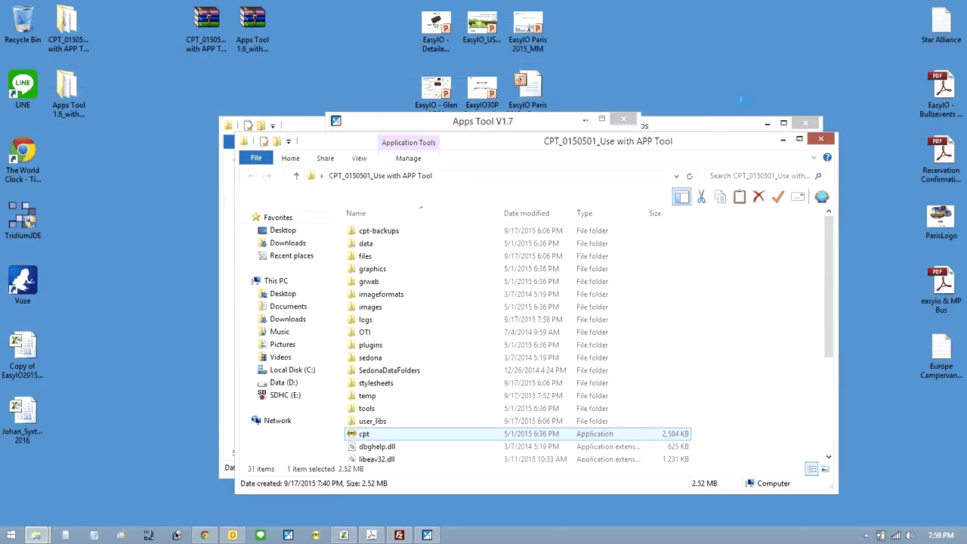
left_click(519, 120)
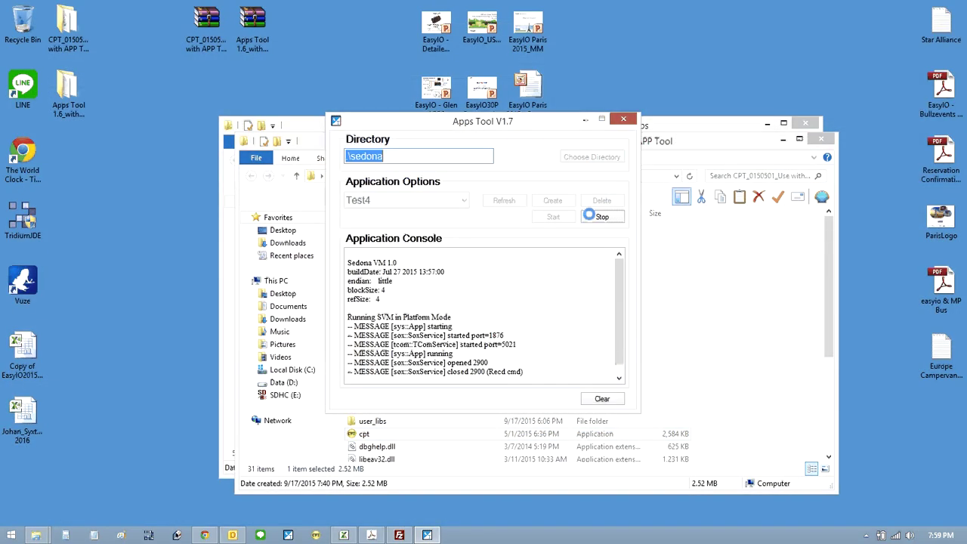
left_click(591, 217)
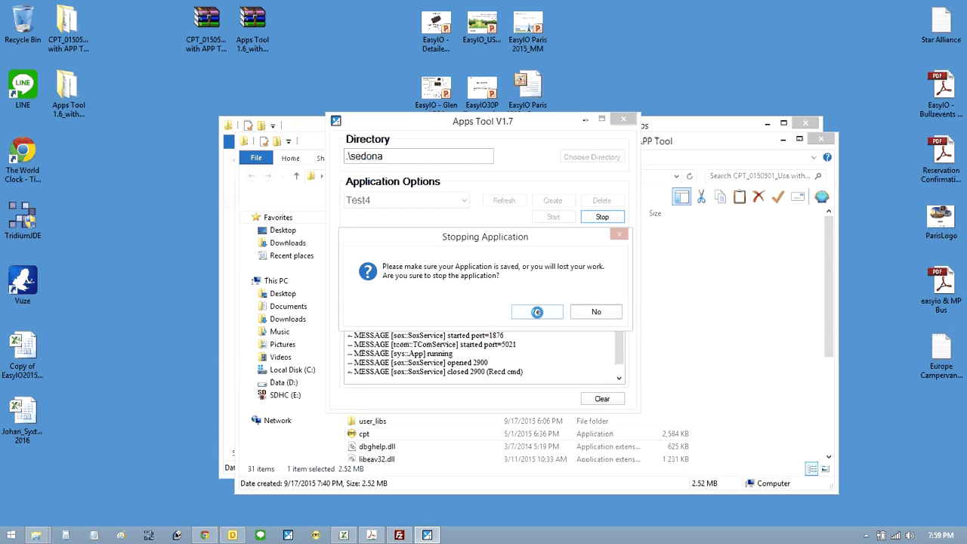
left_click(534, 311)
- Choose the Modbus Example application in Apps Tool and start it
left_click(462, 200)
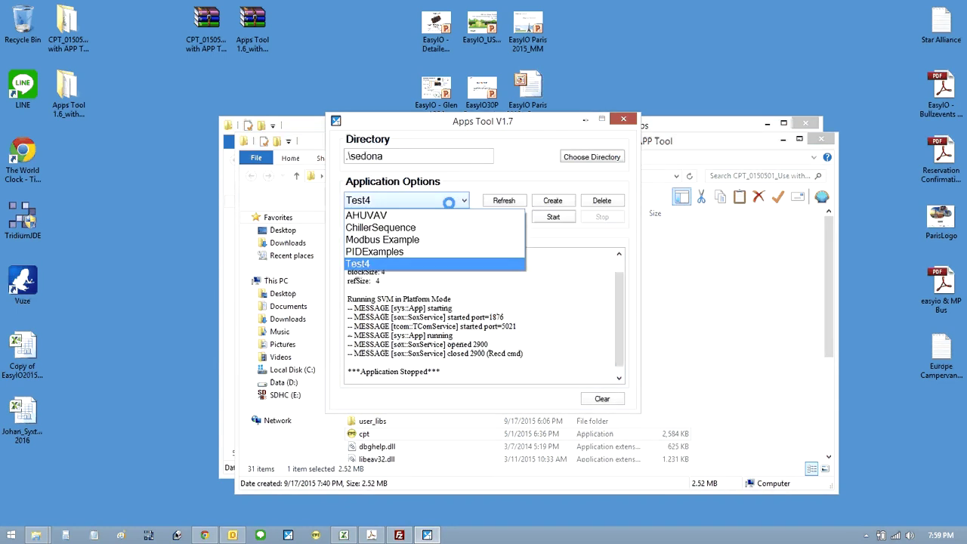
left_click(408, 238)
left_click(552, 217)
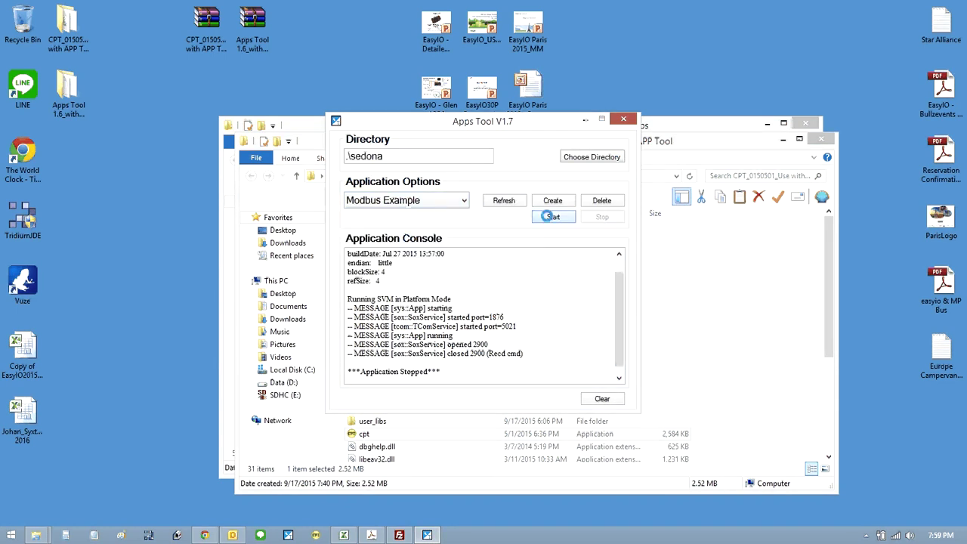
- Relaunch cpt from its folder and connect to the recent ModbusExample application
double_click(369, 434)
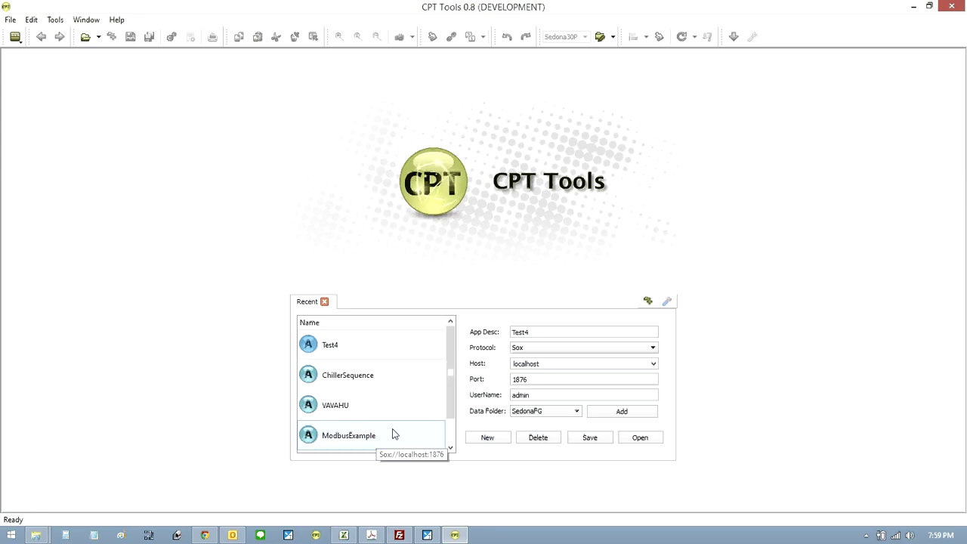
double_click(378, 436)
left_click(449, 284)
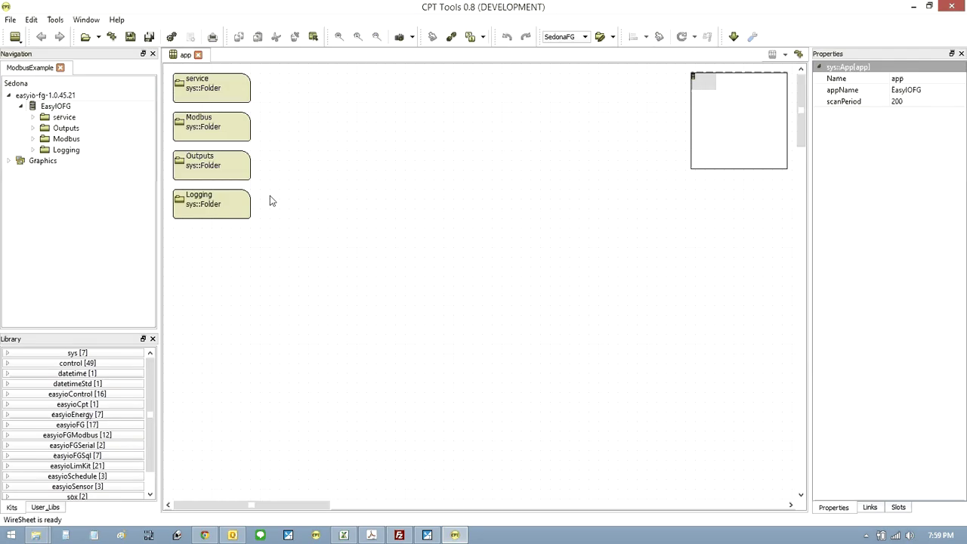
- Open the Modbus folder, inspect the ModbusS network's properties and view the blocks inside it
double_click(229, 126)
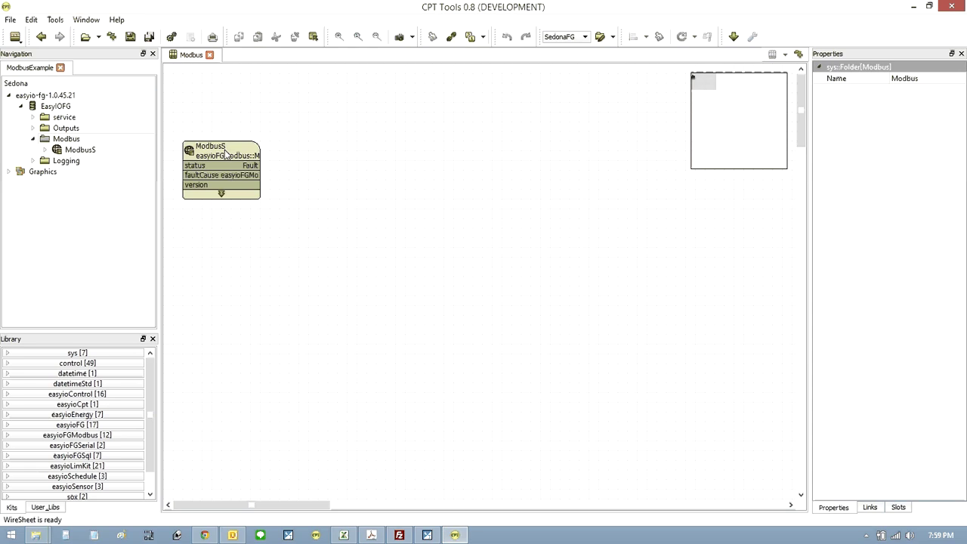
left_click(225, 154)
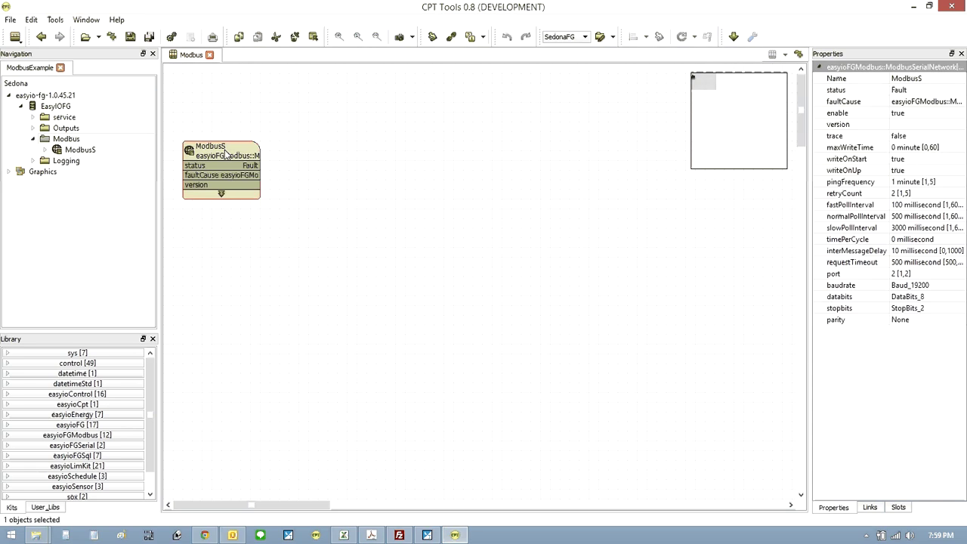
double_click(225, 154)
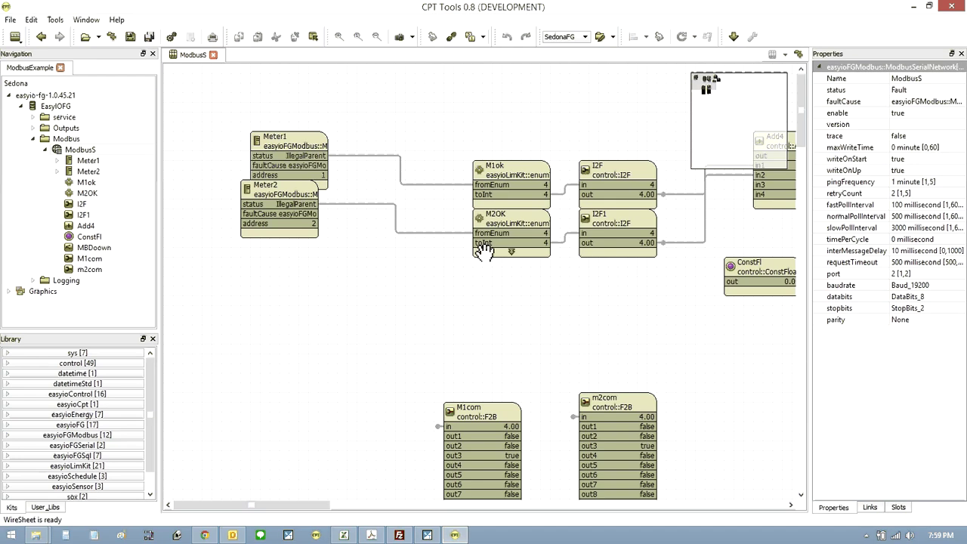
- Close CPT Tools and stop the running Modbus Example application in Apps Tool
left_click(960, 6)
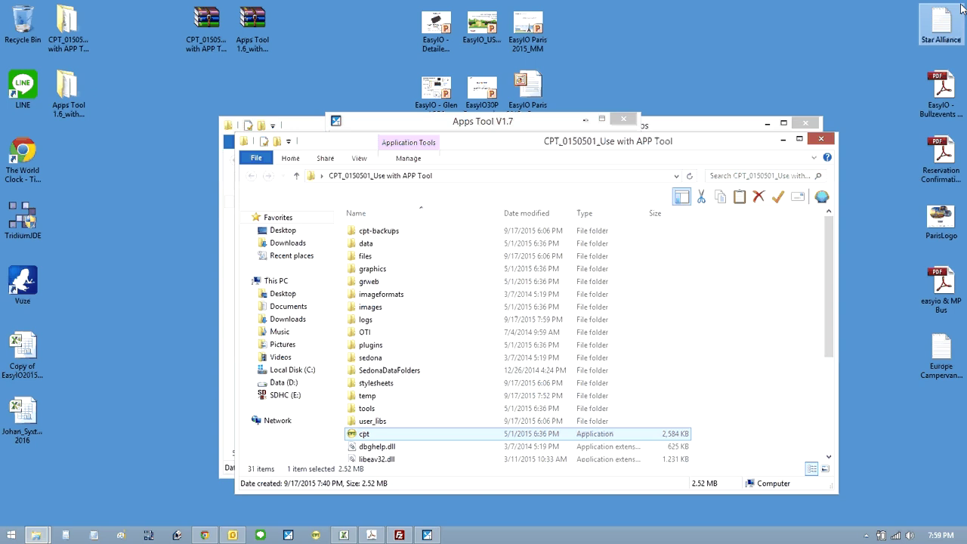
left_click(541, 127)
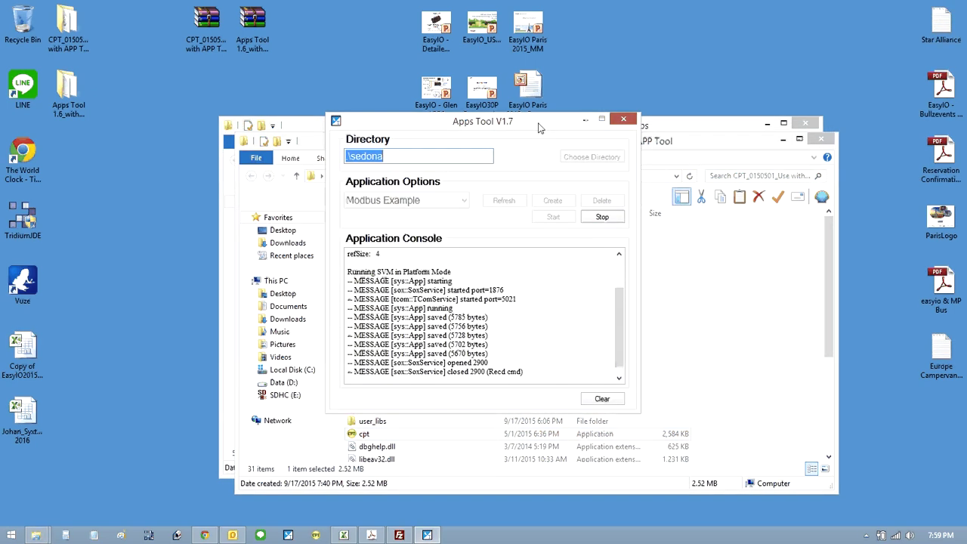
left_click(601, 217)
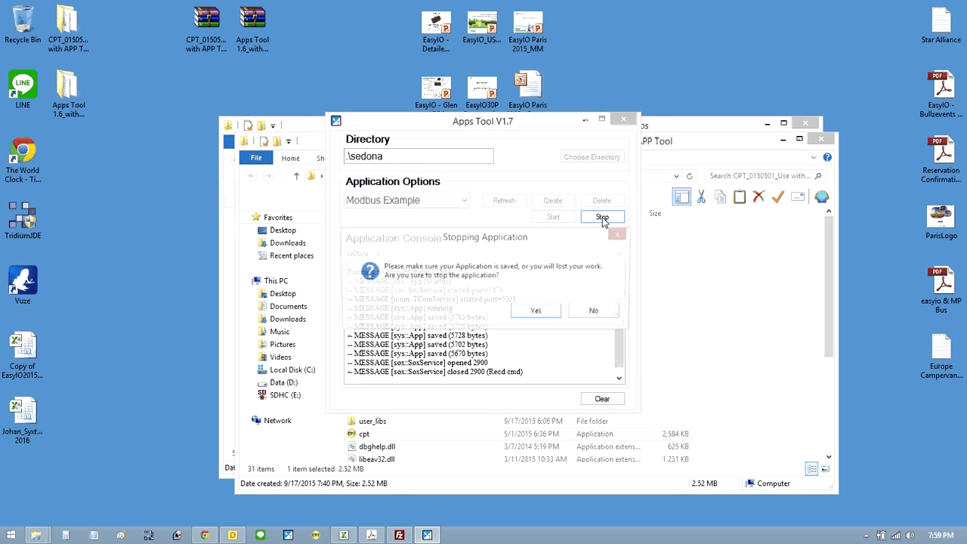
left_click(537, 312)
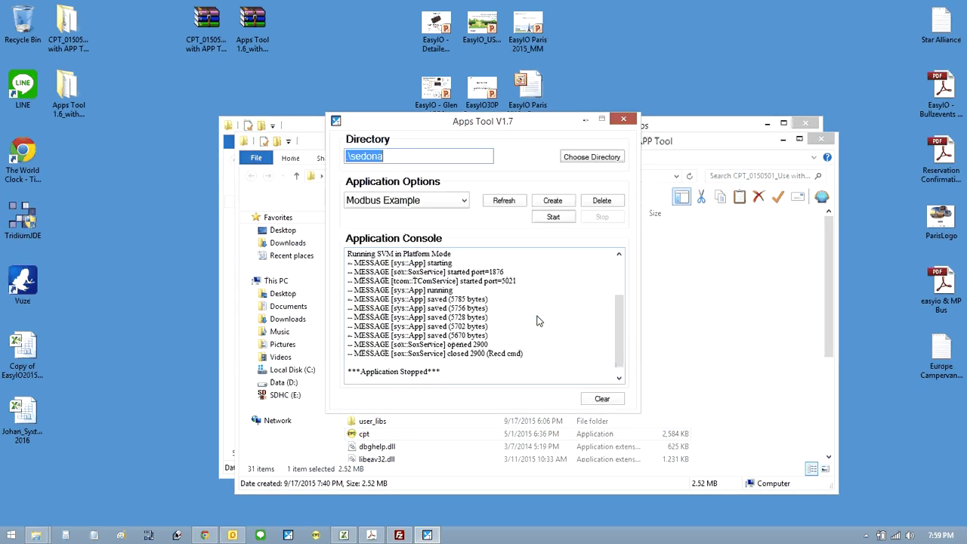
- Choose the ChillerSequence application in Apps Tool and start it
left_click(437, 202)
left_click(417, 225)
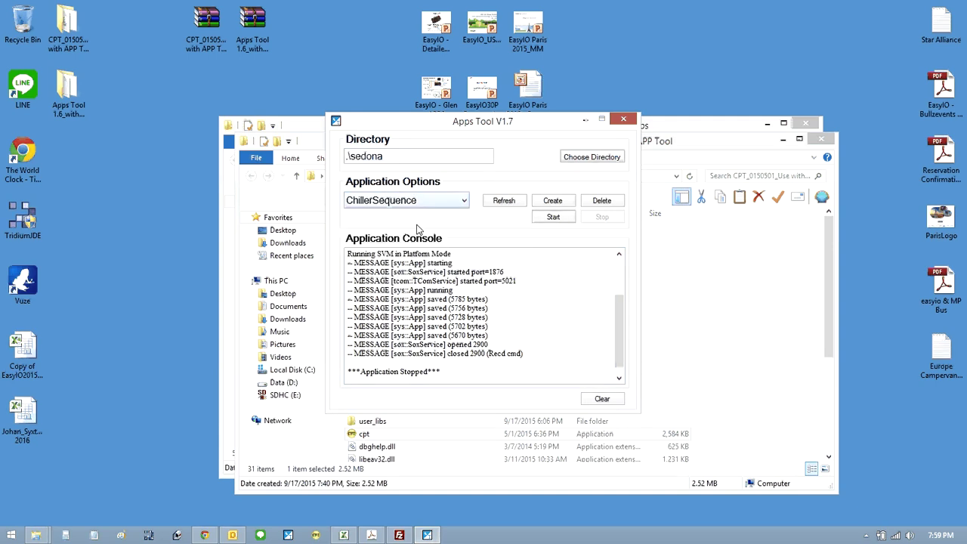
left_click(553, 217)
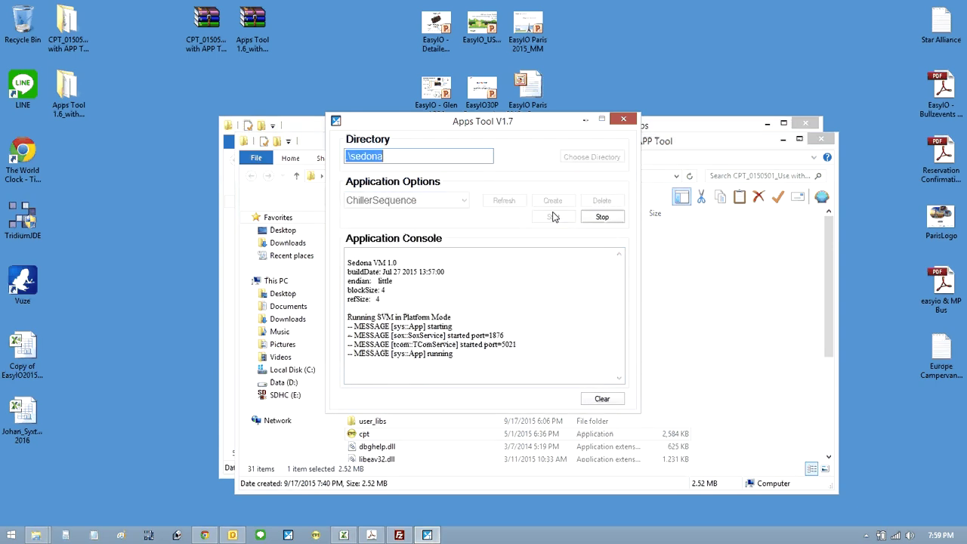
- Connect to the ChillerSequence application in CPT Tools and open the ChlrPlt folder inside its EasyIO folder
double_click(366, 433)
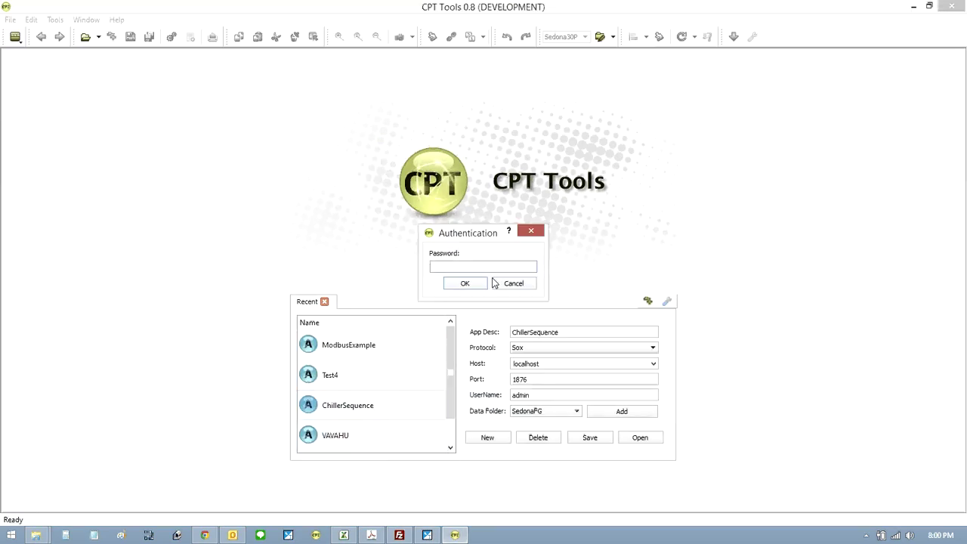
left_click(483, 283)
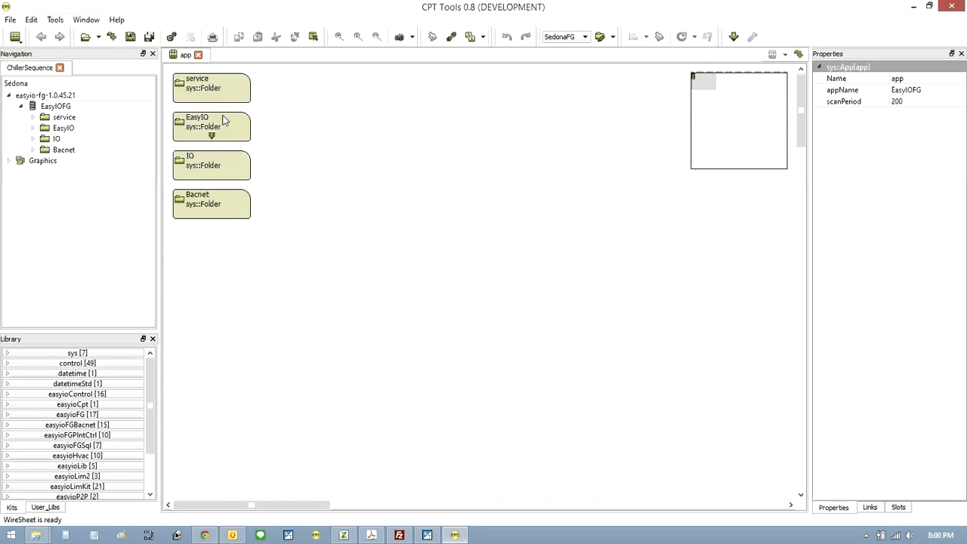
double_click(223, 120)
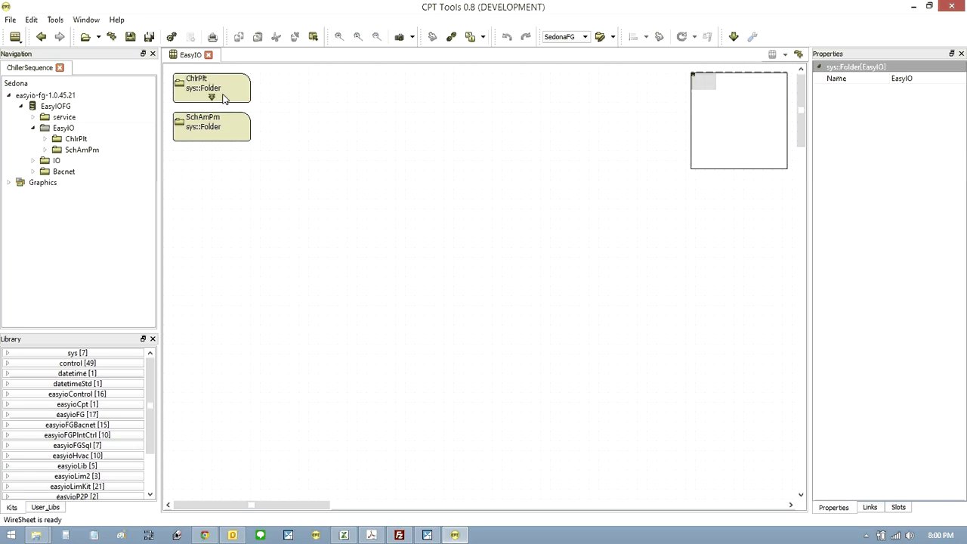
double_click(222, 98)
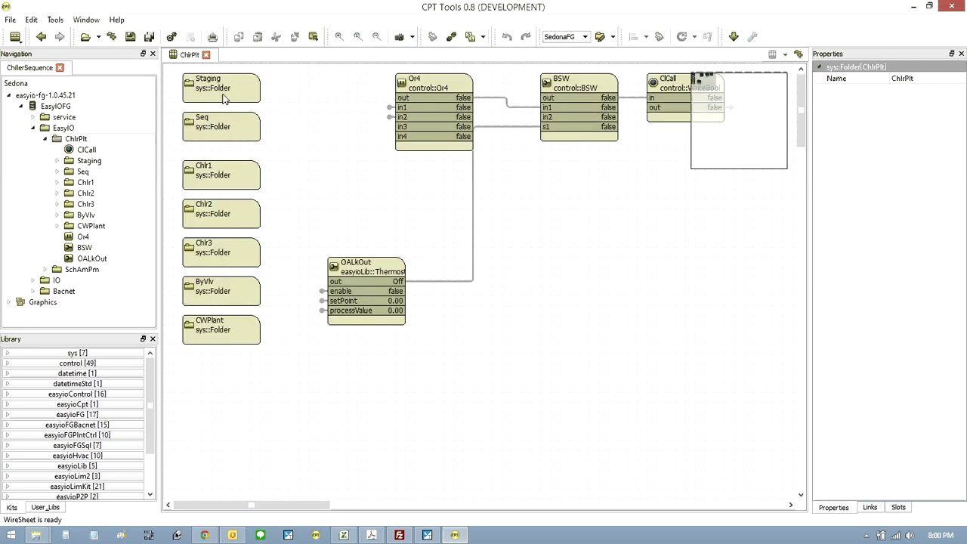
- Expand the Graphics branch of the ChillerSequence application and open the first graphics page inside it
left_click(9, 302)
double_click(56, 312)
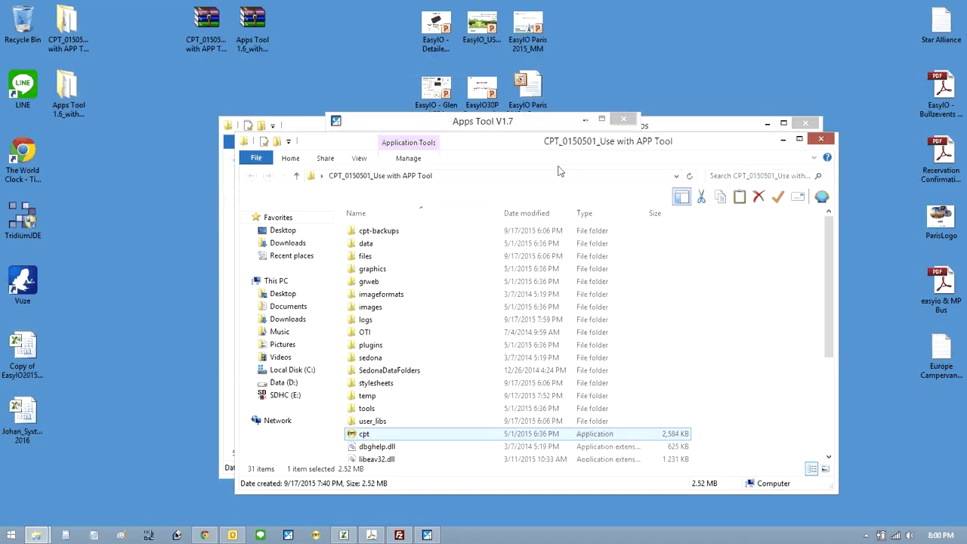
- Switch to Apps Tool and stop the running ChillerSequence application
left_click(533, 121)
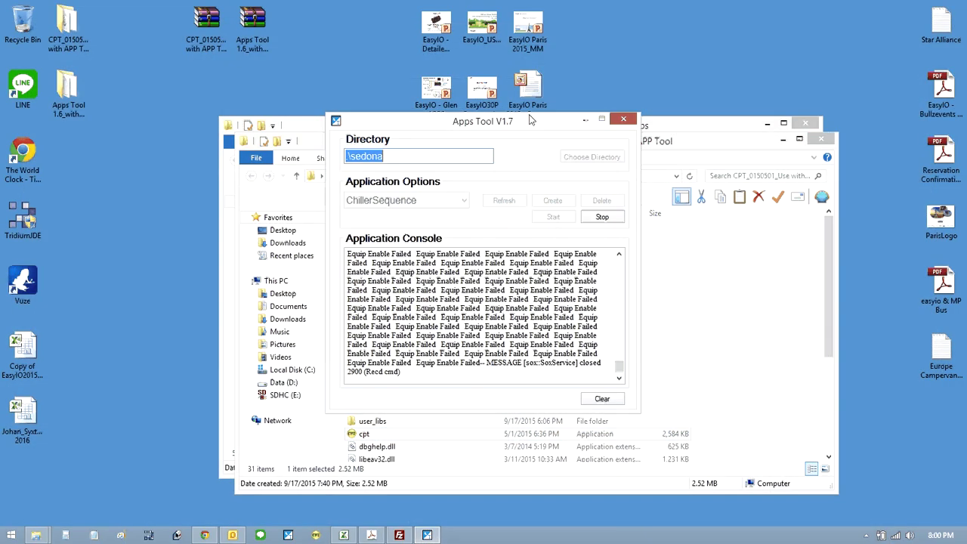
left_click(601, 217)
left_click(549, 315)
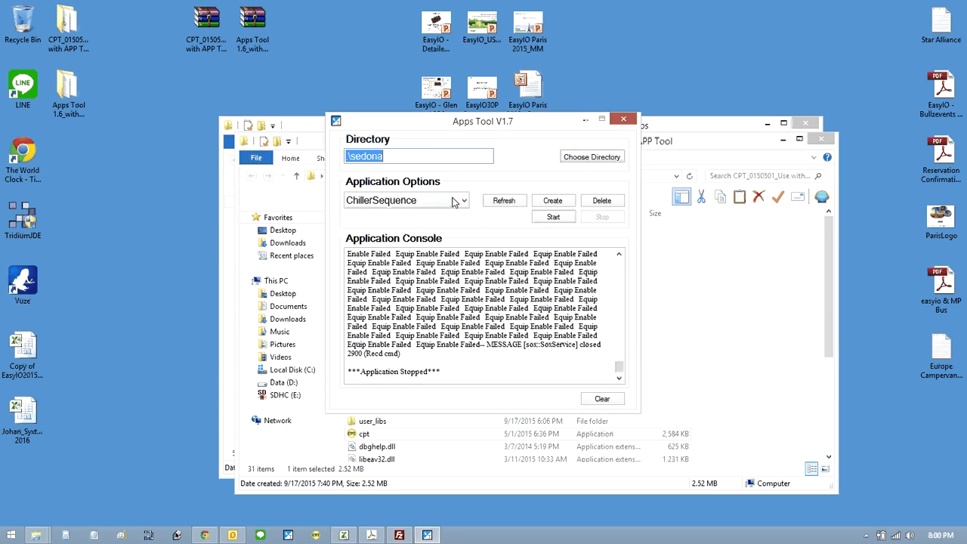
- Choose the AHUVAV application in Apps Tool and start it
left_click(450, 197)
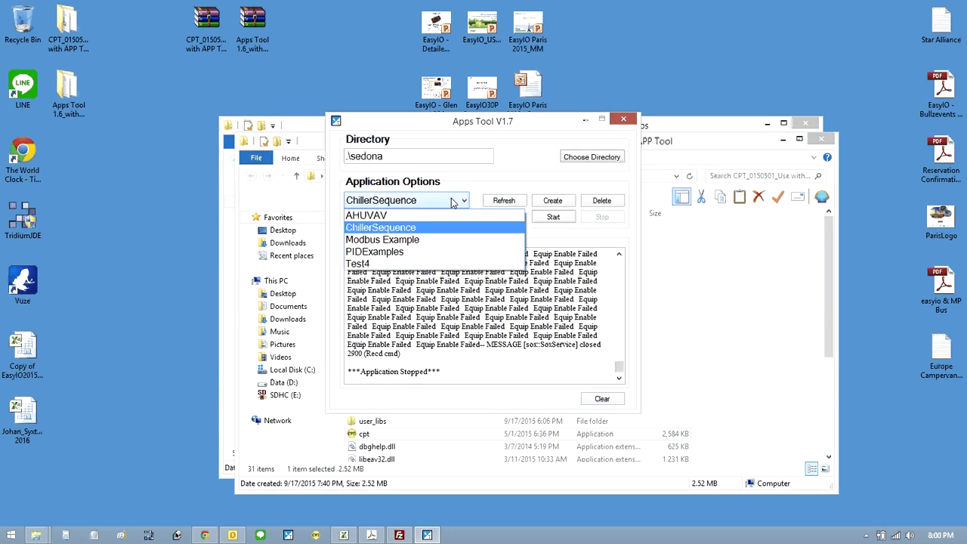
left_click(414, 216)
left_click(552, 218)
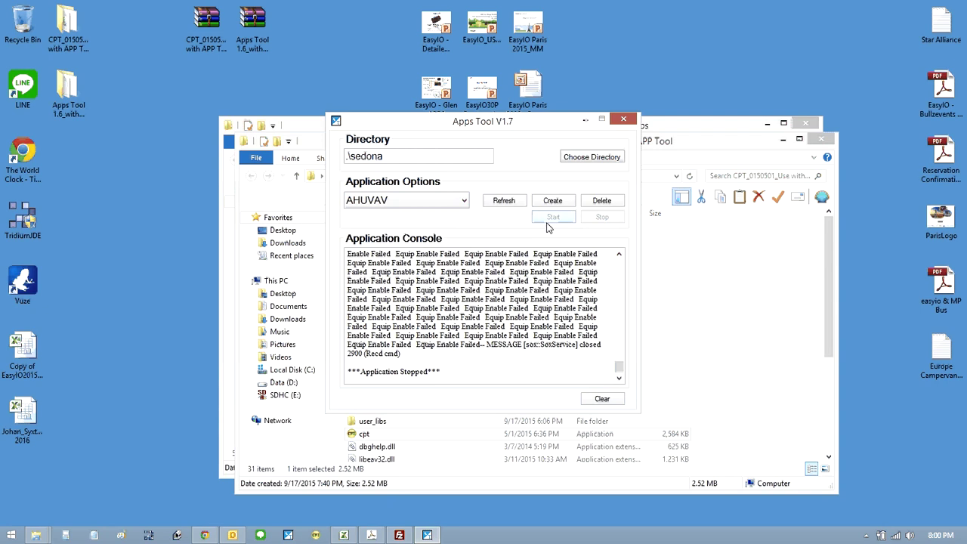
- Launch CPT Tools, connect to the recent VAVAHU application and open its VAVAHU graphics page
double_click(362, 435)
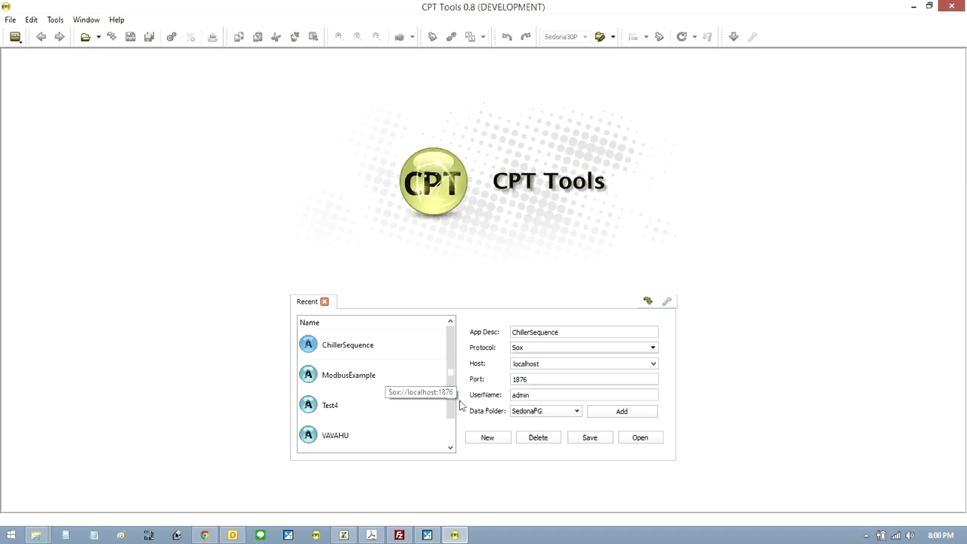
scroll(449, 429, "down", 1)
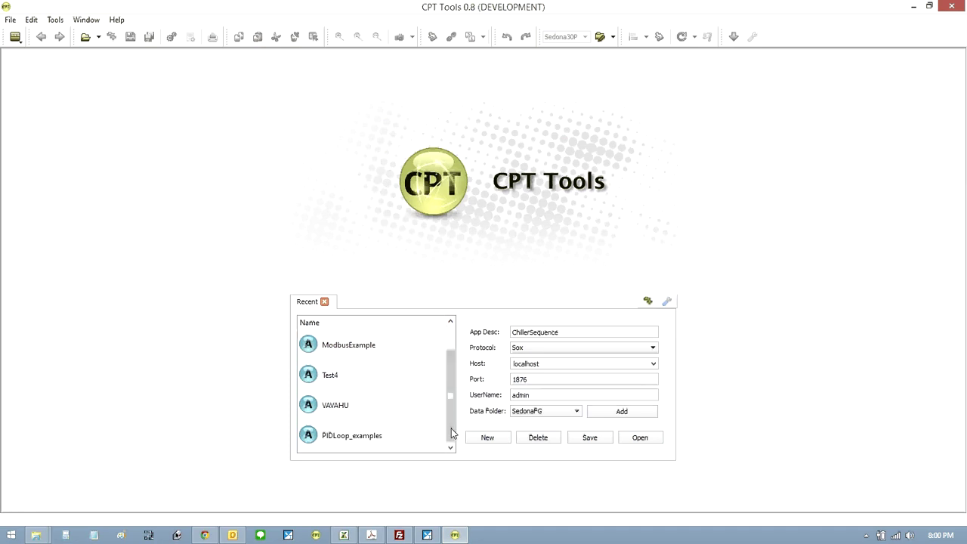
double_click(325, 408)
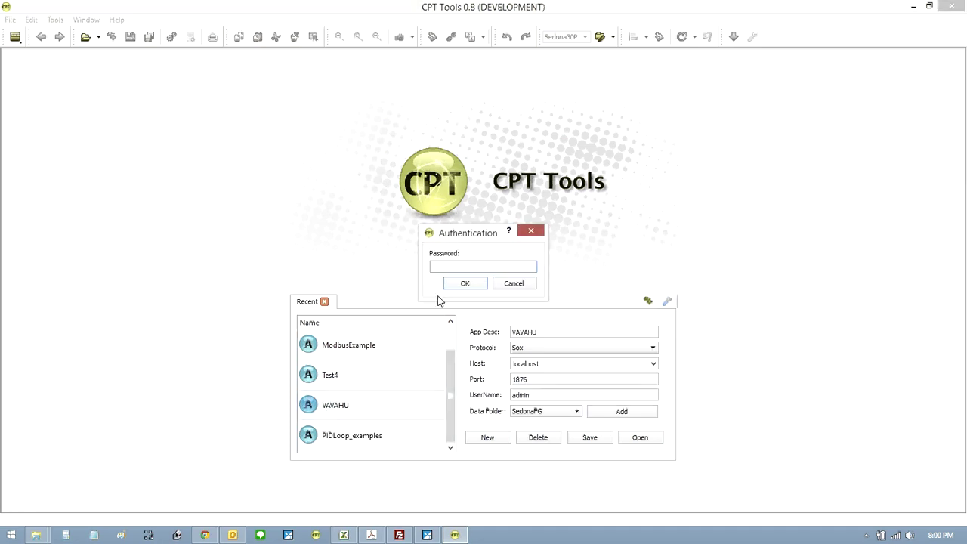
left_click(462, 283)
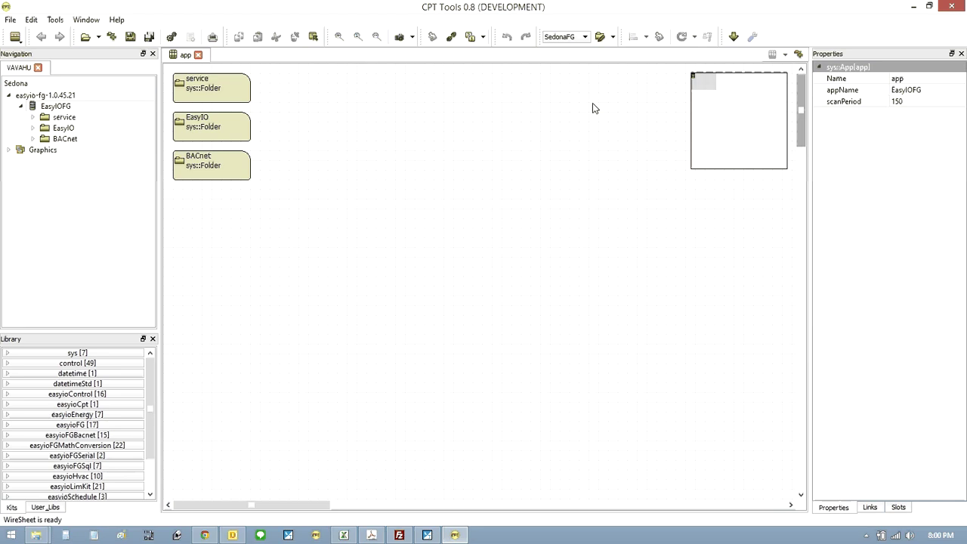
left_click(10, 151)
double_click(54, 161)
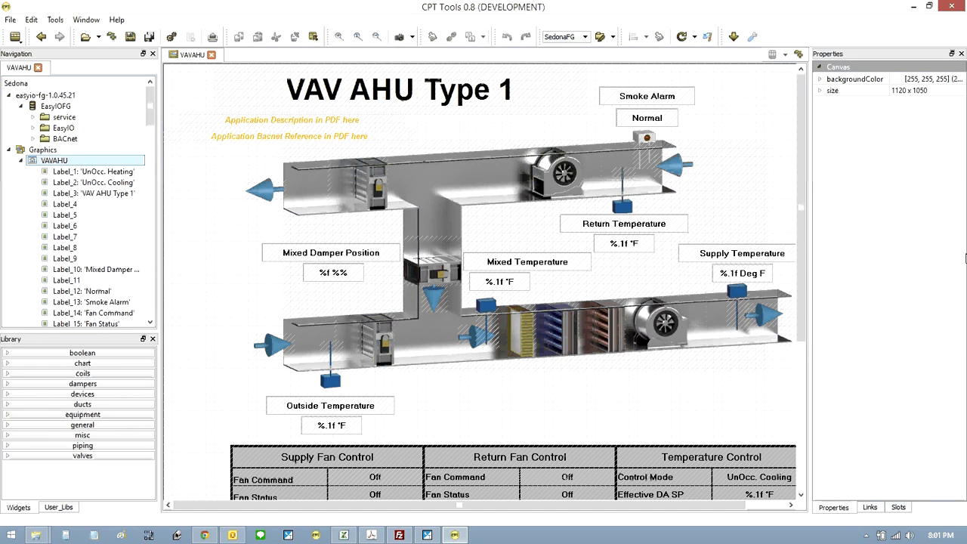
left_click(869, 535)
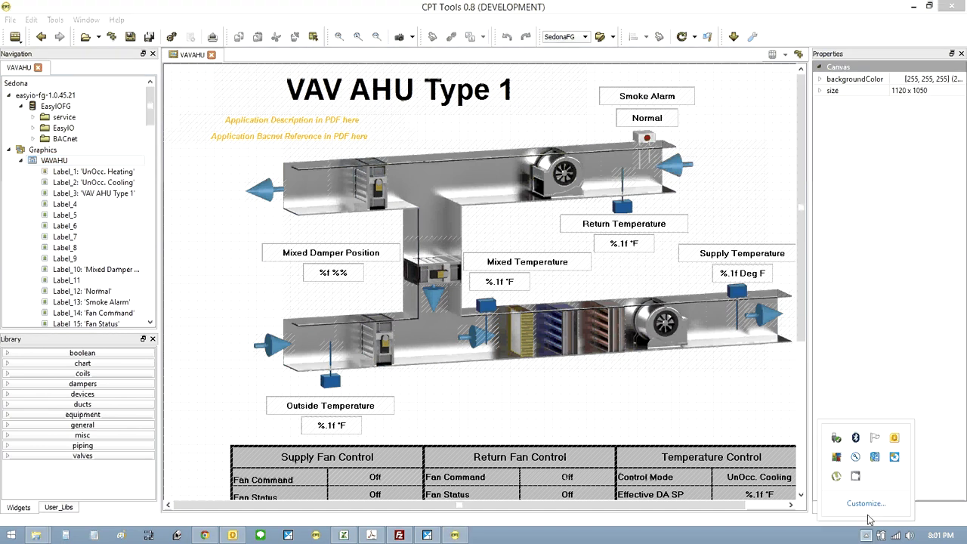
right_click(856, 477)
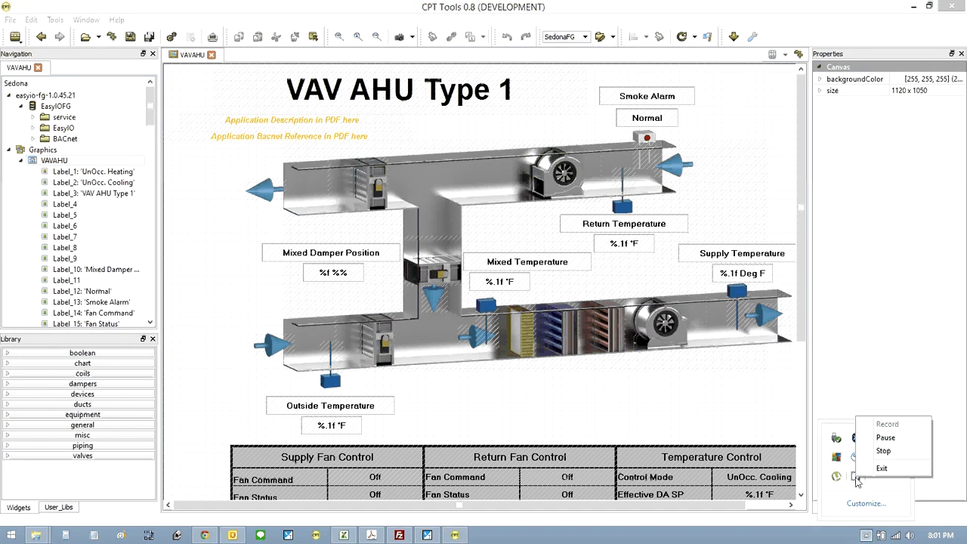